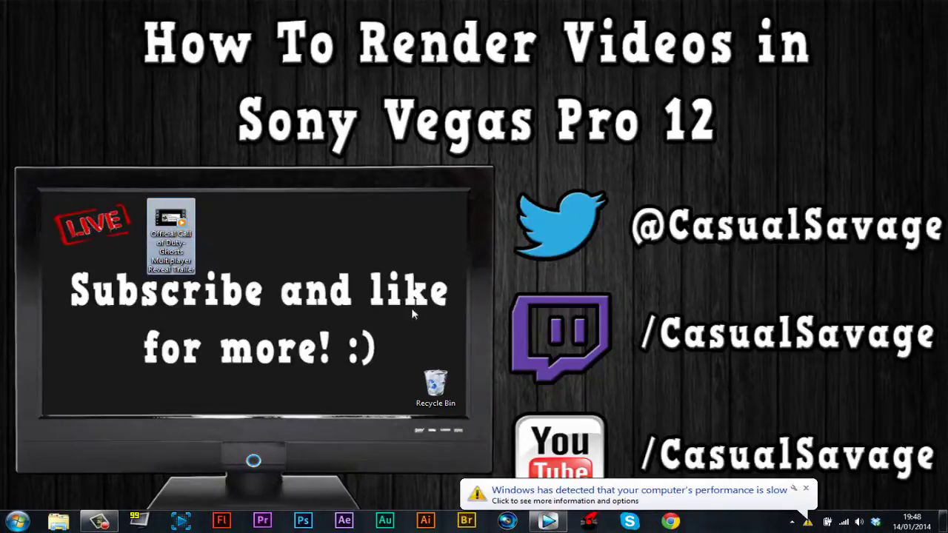
- Dismiss the slow performance notification and place the playhead at 00:00:16;04 on the trailer
left_click(806, 489)
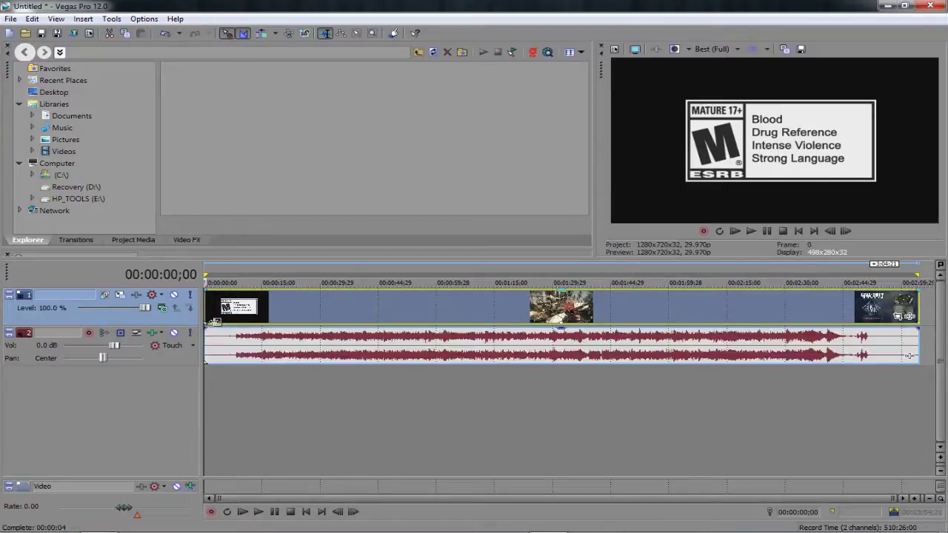
left_click(268, 306)
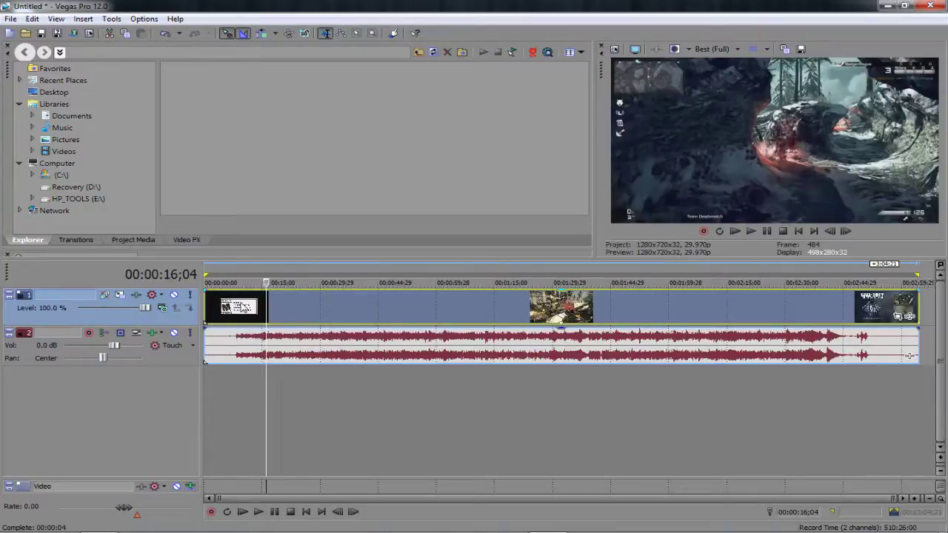
- Set the trailer's video event to Disable resample and return the playhead to the project start
right_click(250, 306)
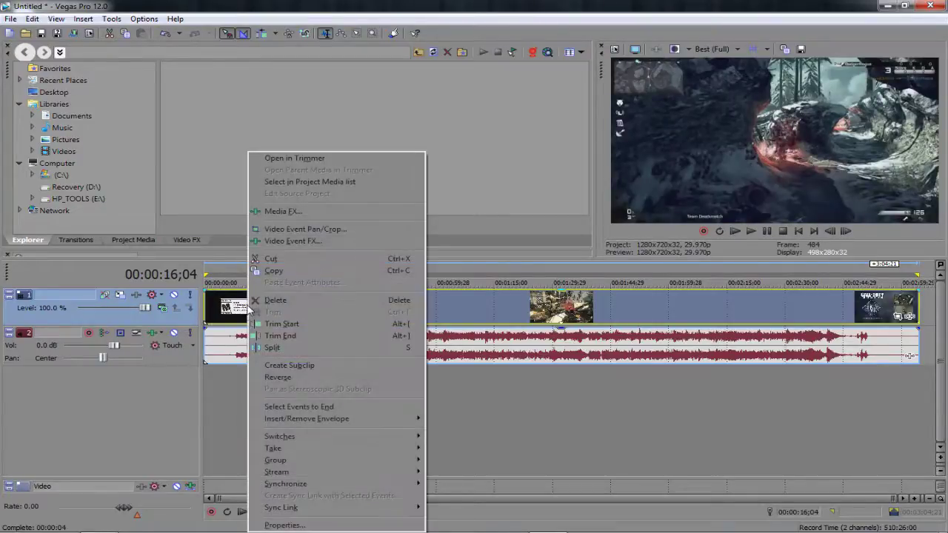
left_click(283, 525)
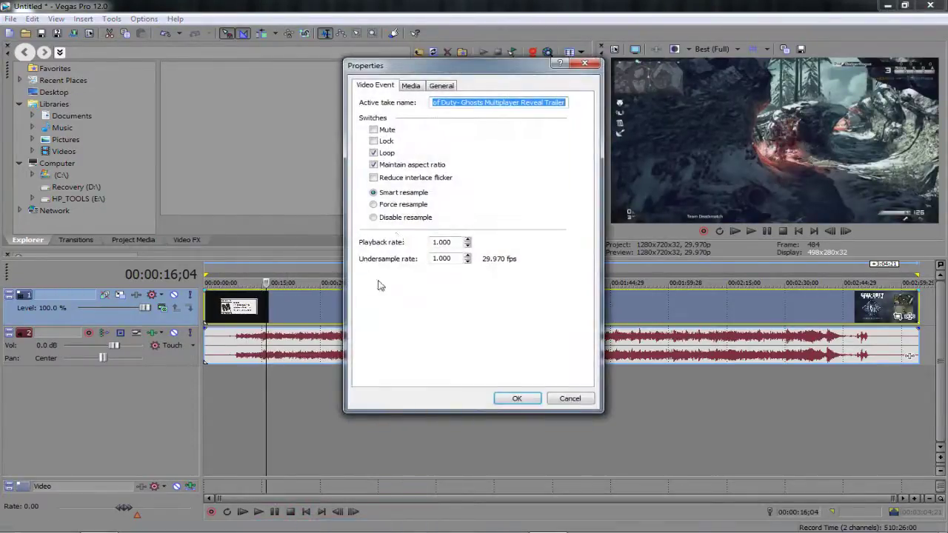
left_click(411, 217)
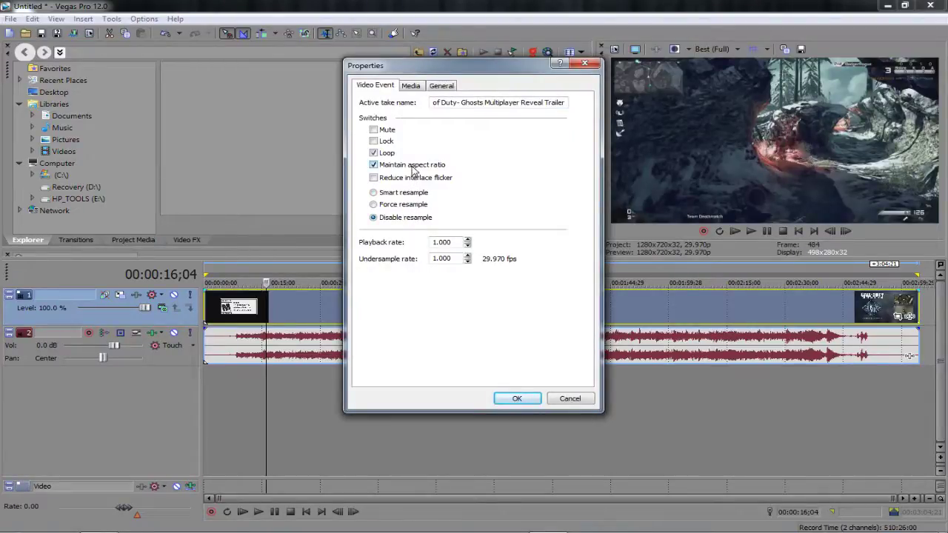
left_click(517, 399)
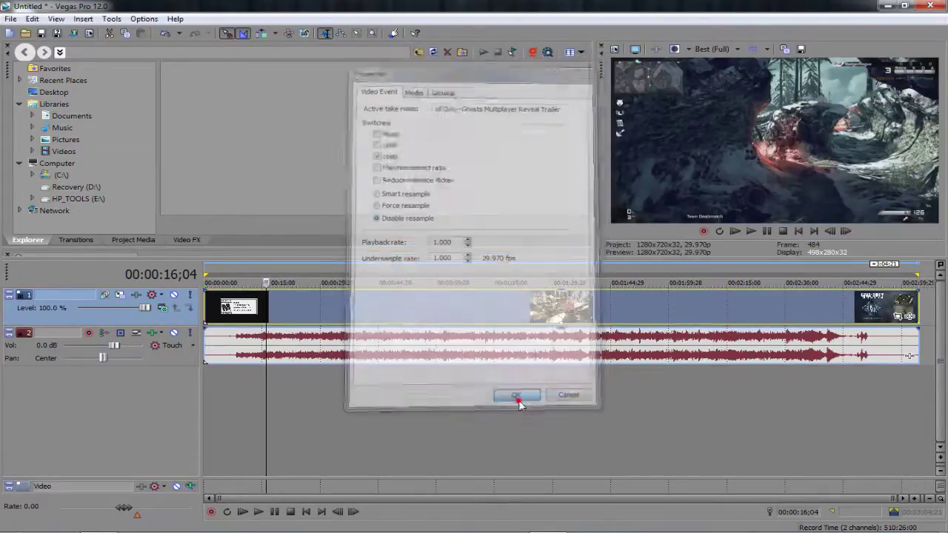
left_click(208, 311)
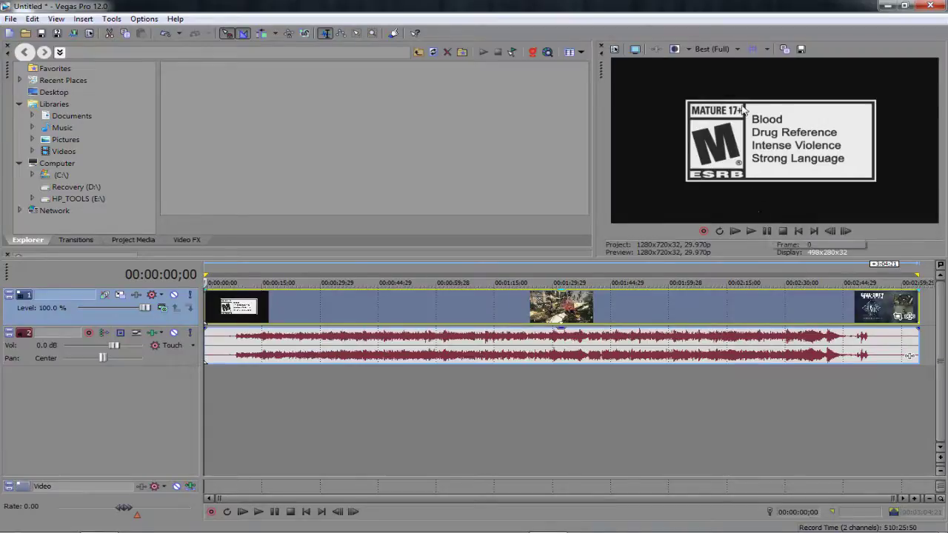
left_click(715, 49)
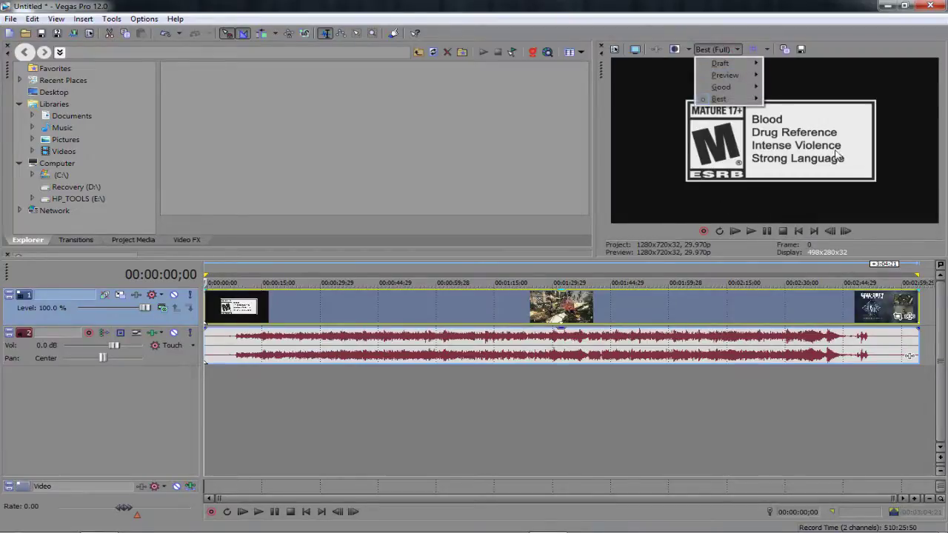
mouse_move(726, 100)
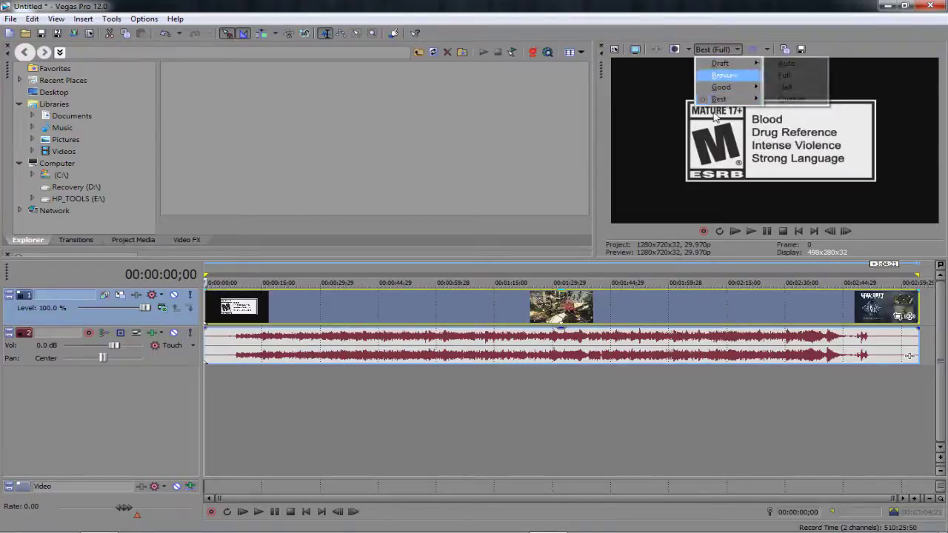
left_click(777, 111)
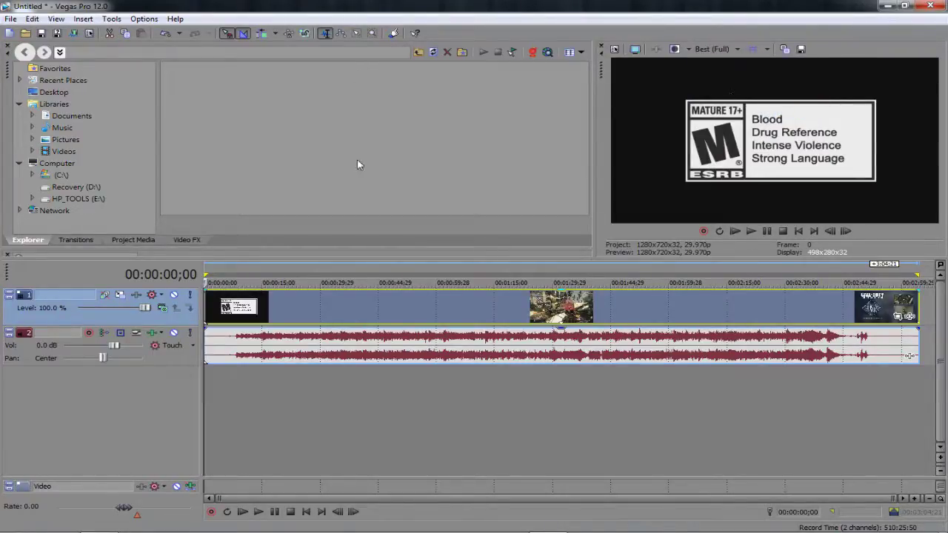
double_click(520, 271)
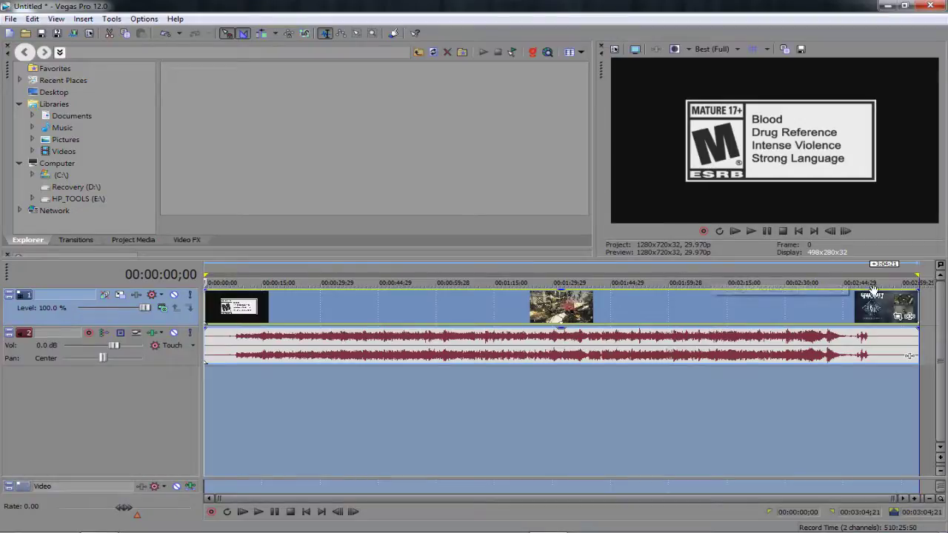
left_click_drag(922, 275, 237, 275)
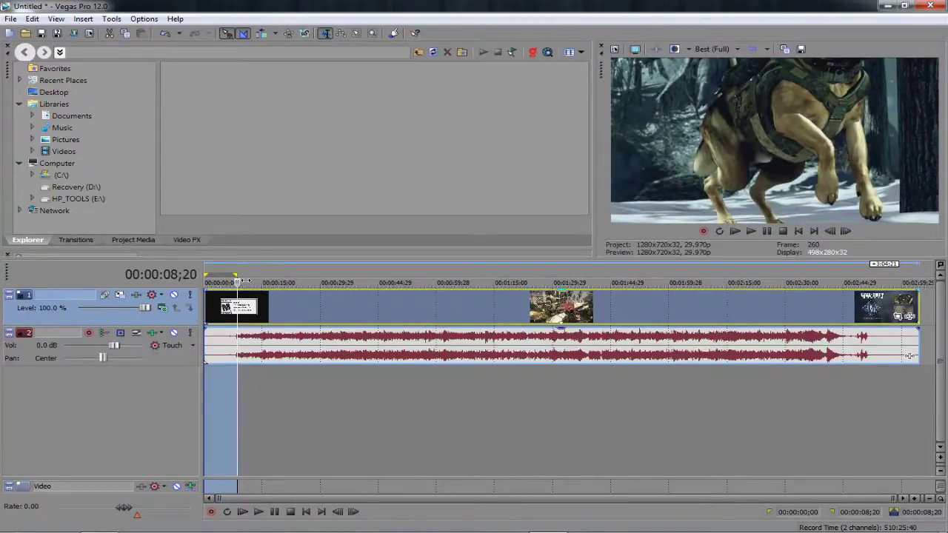
left_click_drag(239, 292, 922, 294)
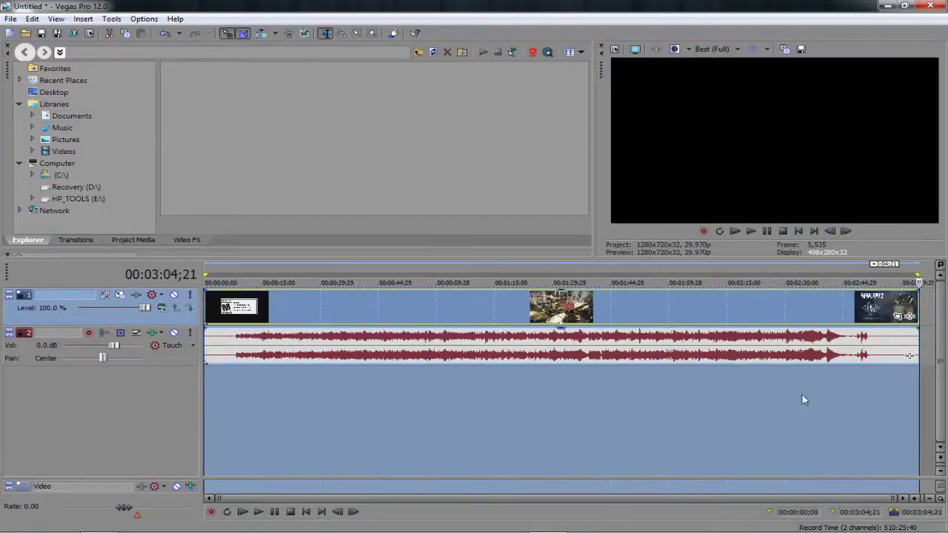
left_click(239, 446)
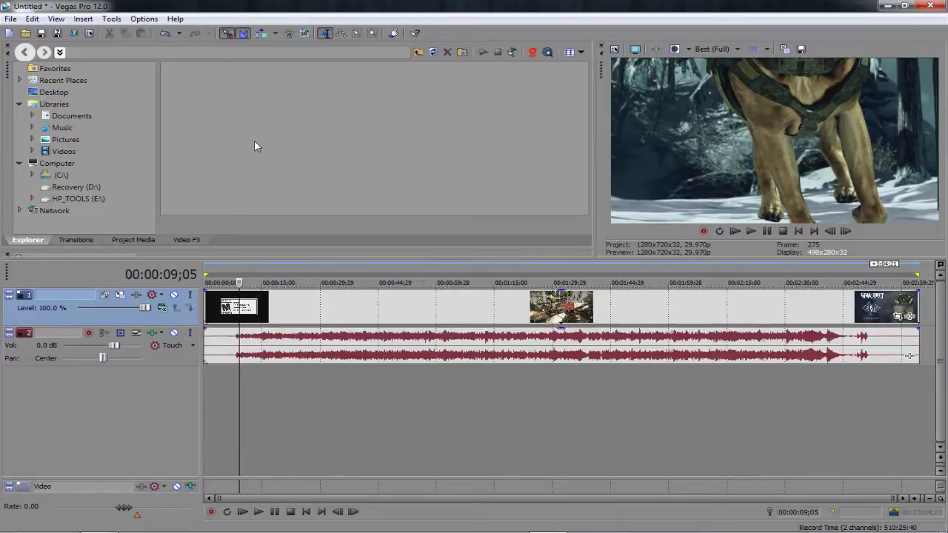
- Open Render As, keep the Desktop output folder, and rename the output file to 'test'
left_click(11, 19)
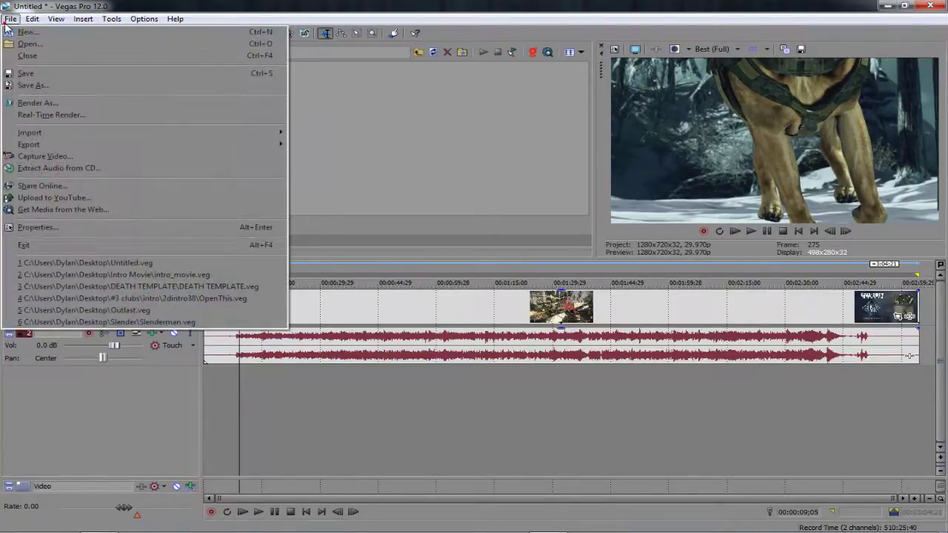
left_click(66, 109)
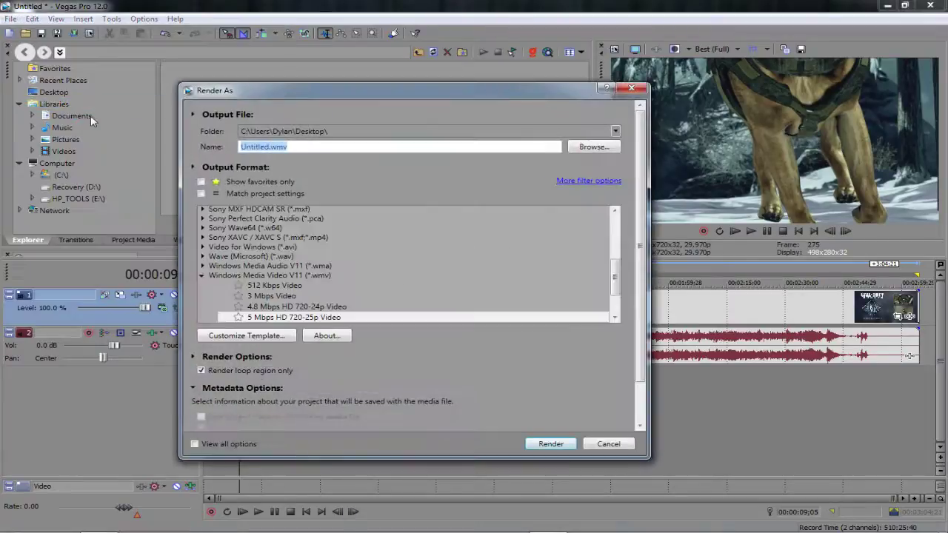
left_click(615, 131)
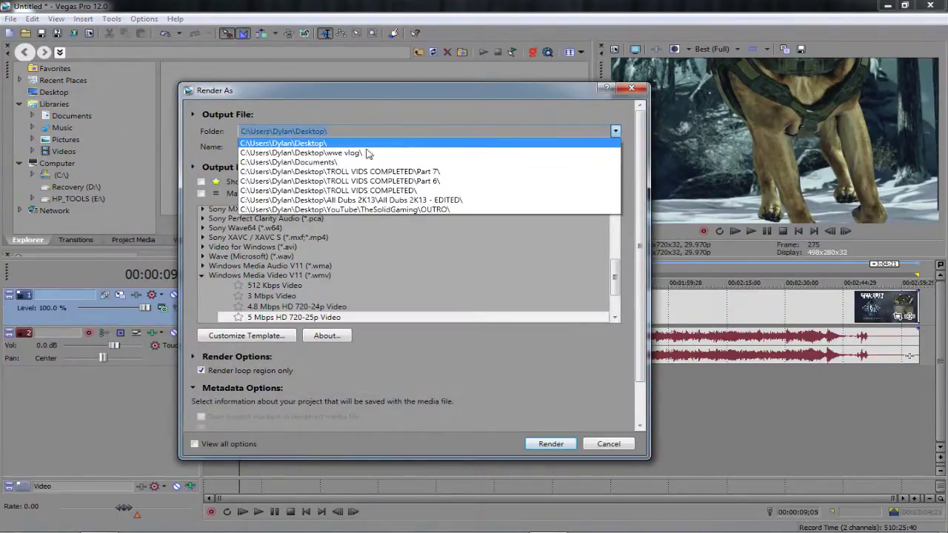
left_click(320, 143)
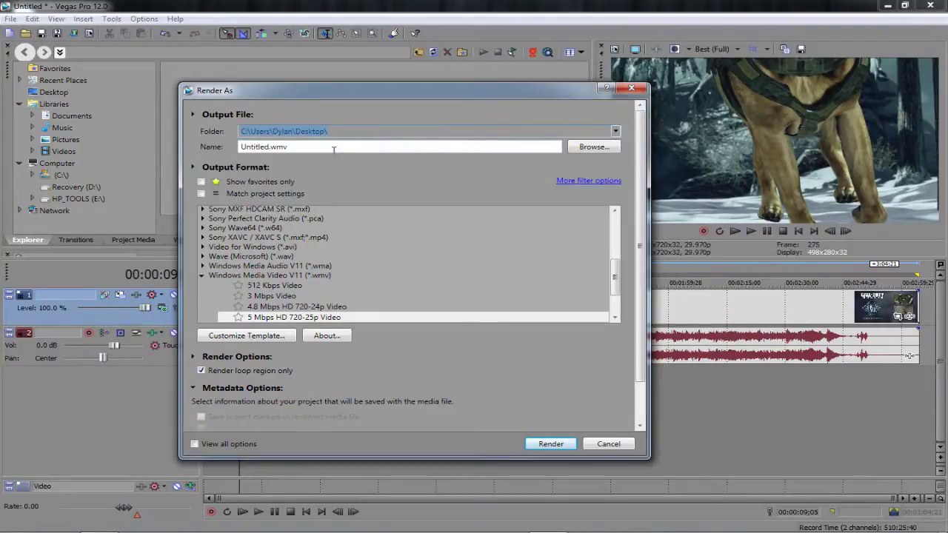
left_click(328, 147)
double_click(328, 146)
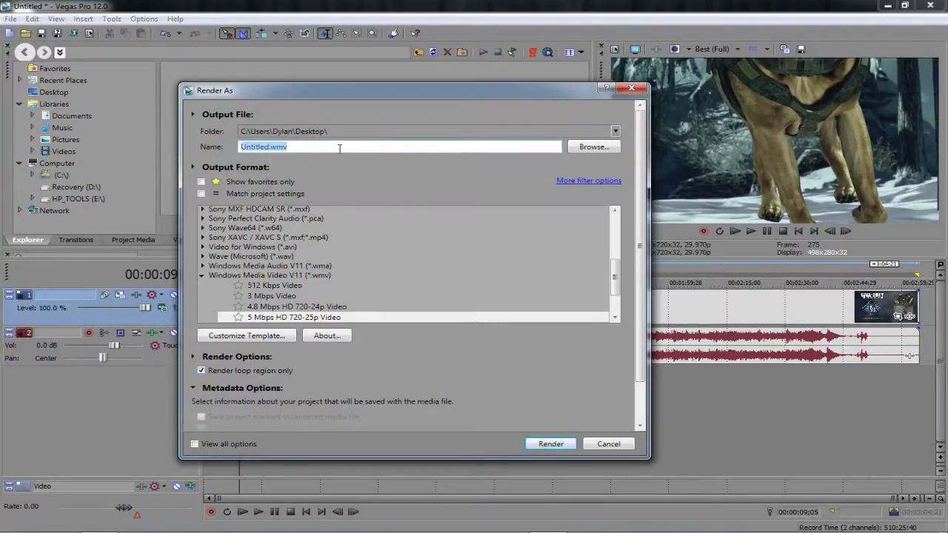
type("test")
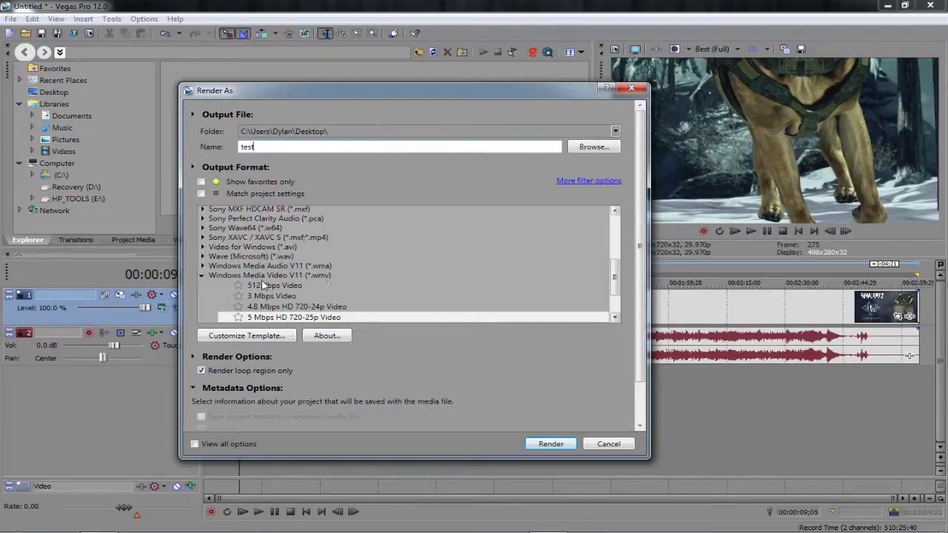
- Pick the Windows Media Video V11 6 Mbps HD 720-30p template after briefly trying 8 Mbps 1080-30p
left_click(201, 276)
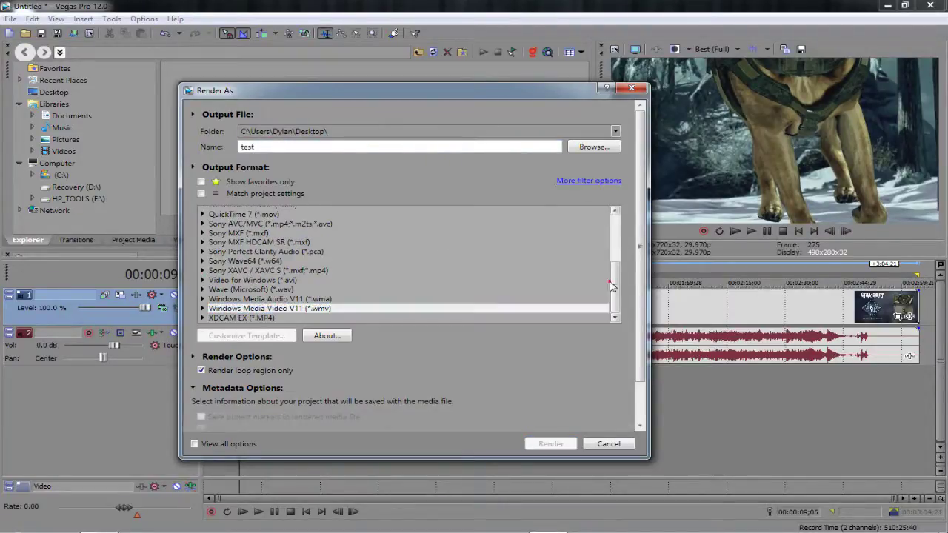
left_click_drag(615, 279, 626, 305)
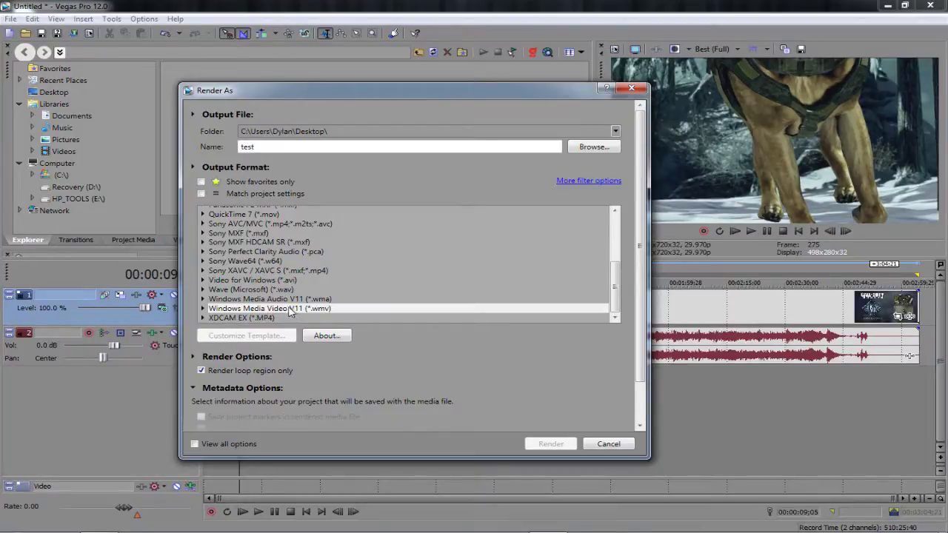
left_click(205, 310)
left_click(203, 308)
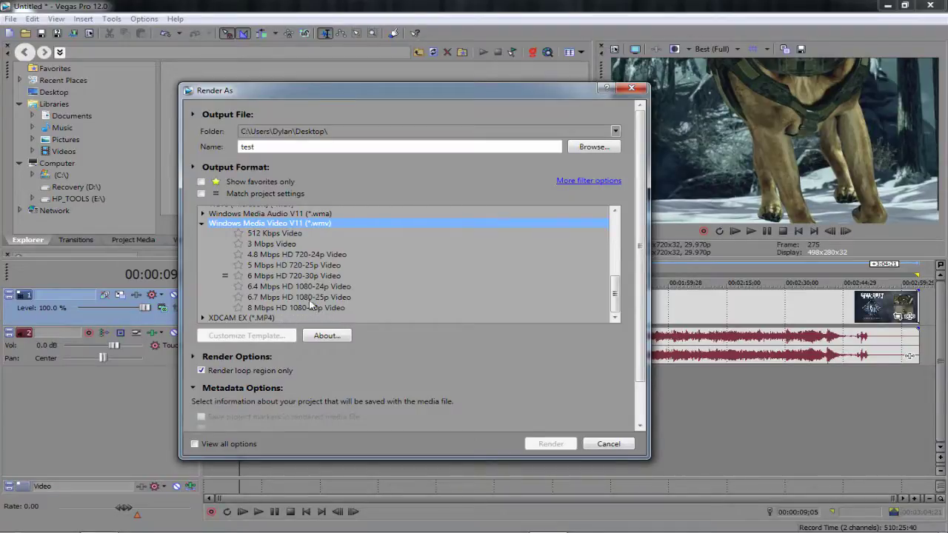
left_click(272, 277)
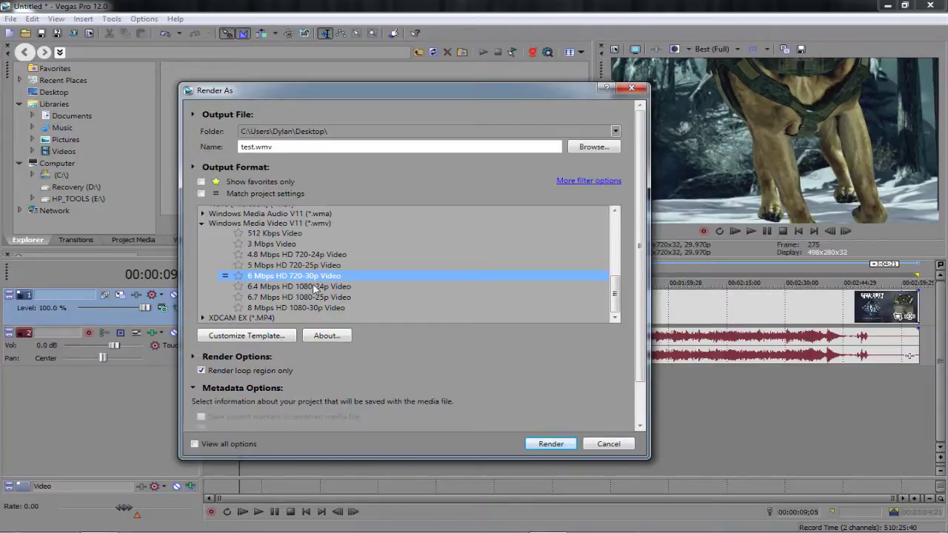
left_click(311, 308)
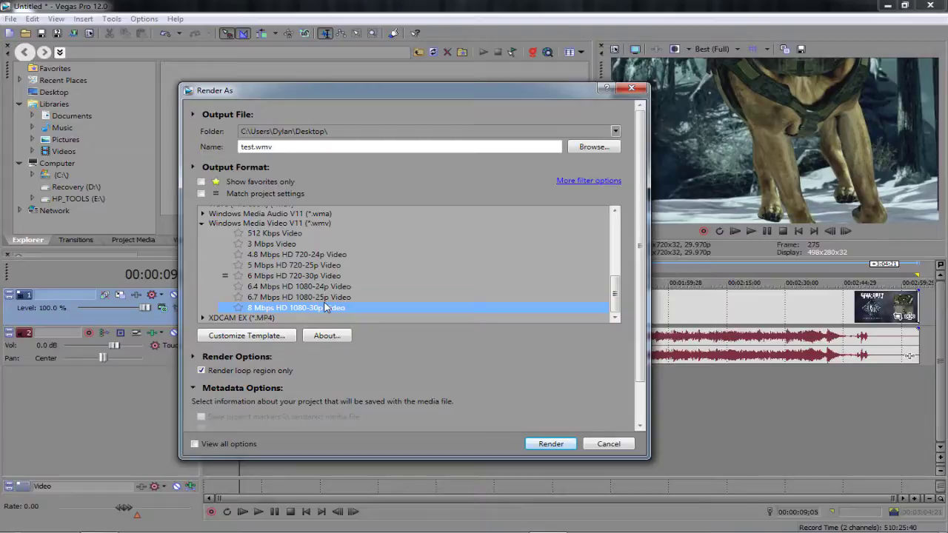
left_click(304, 278)
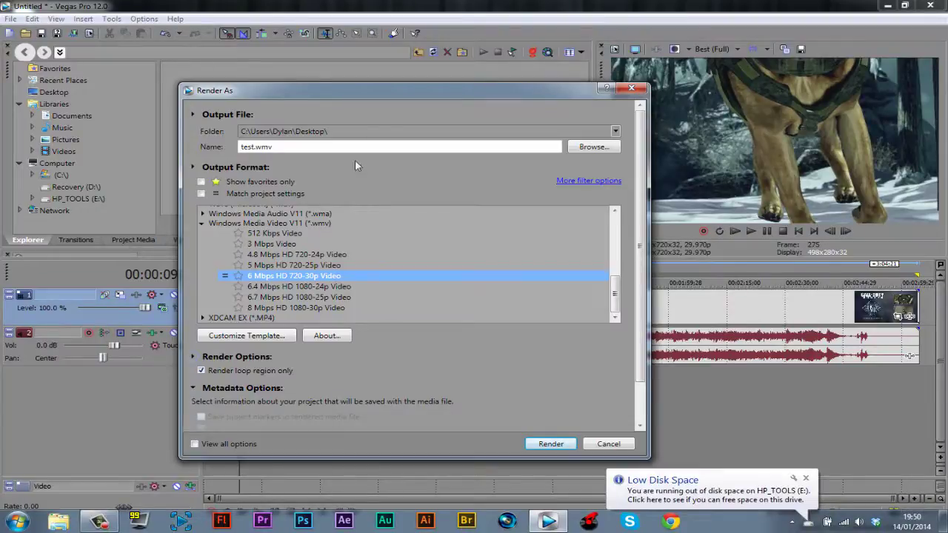
- Move the Render As window aside to view the timeline, then cancel without rendering
left_click_drag(401, 95, 402, 386)
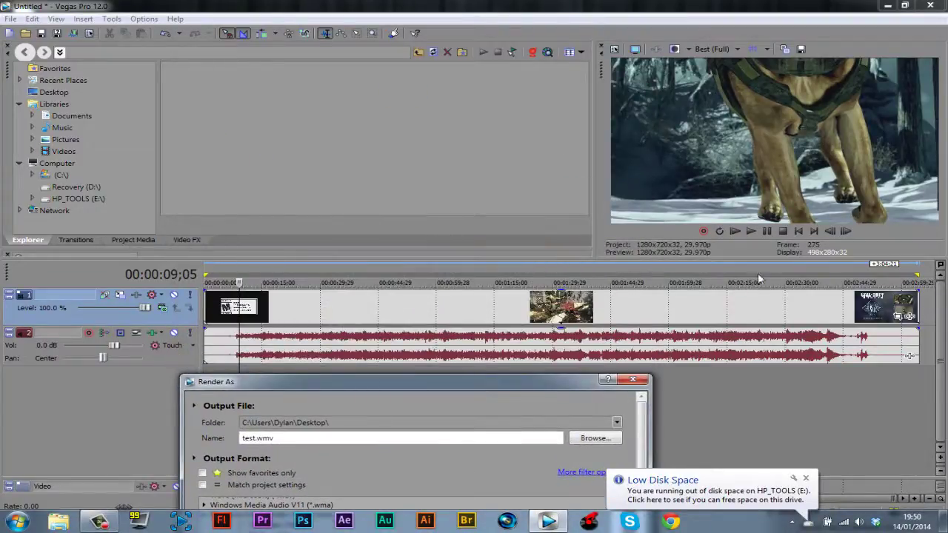
left_click_drag(468, 380, 424, 348)
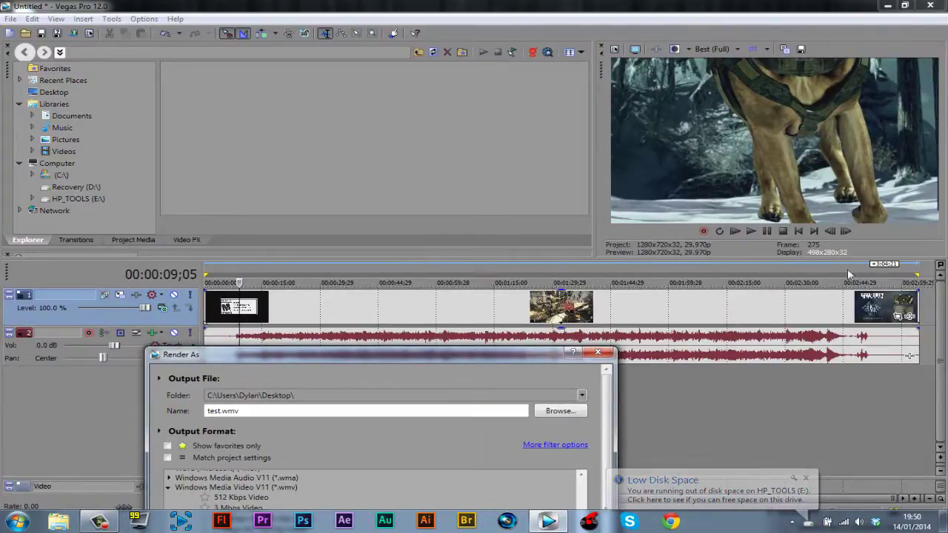
left_click_drag(389, 354, 373, 85)
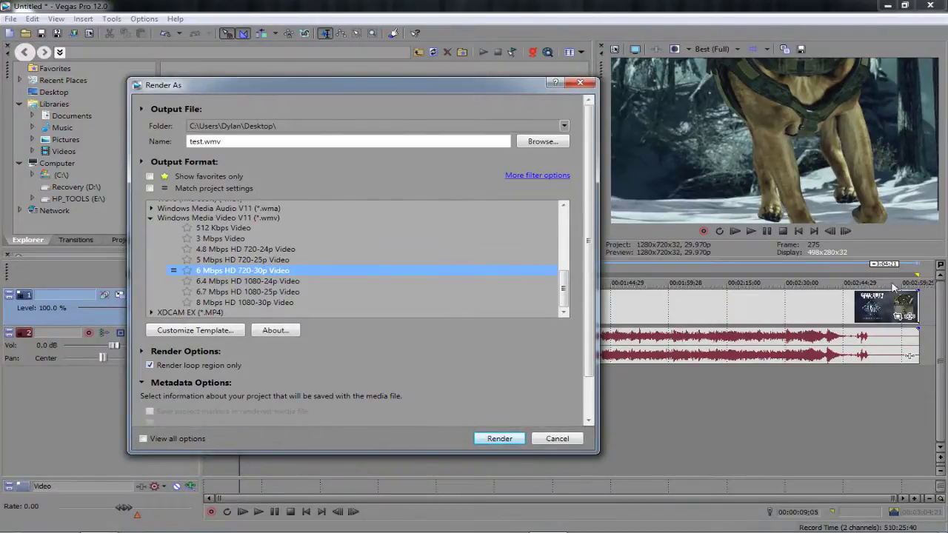
left_click_drag(446, 77, 447, 55)
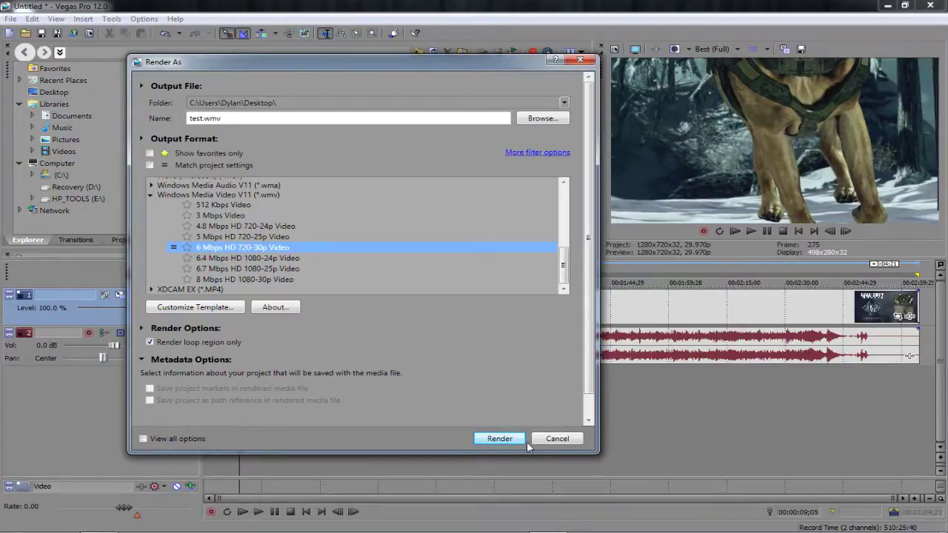
left_click(556, 439)
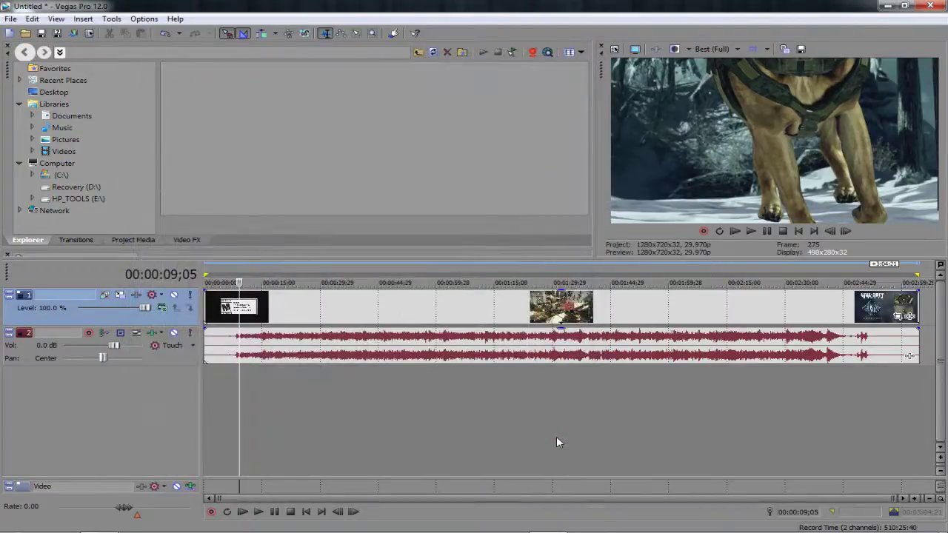
left_click(11, 19)
- Save the project through Save As as test.veg on the Desktop, replacing the default 'Untitled' name
left_click(62, 86)
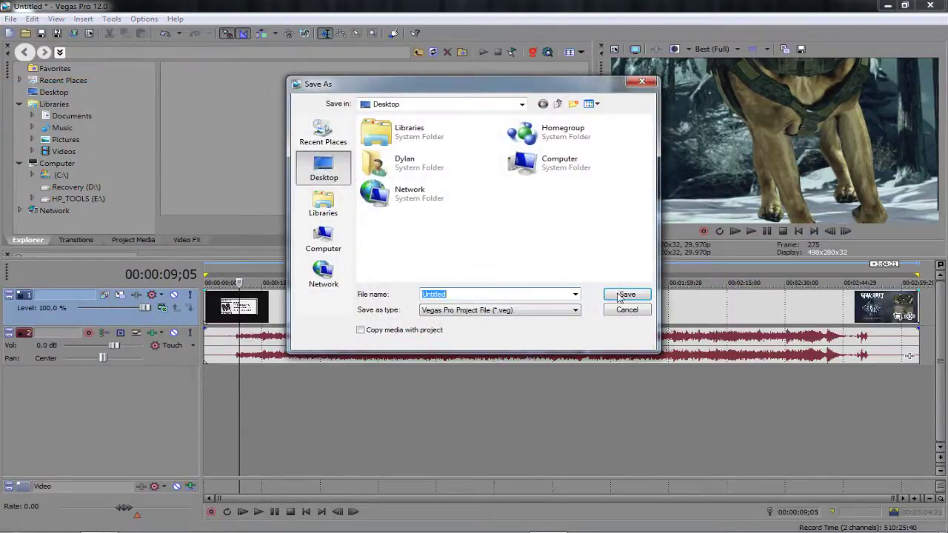
left_click(621, 296)
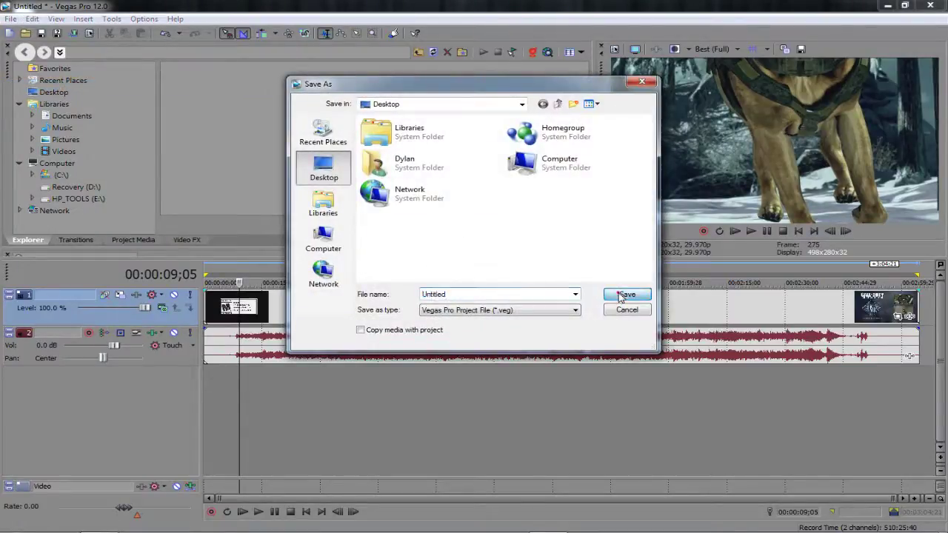
double_click(459, 294)
type("two")
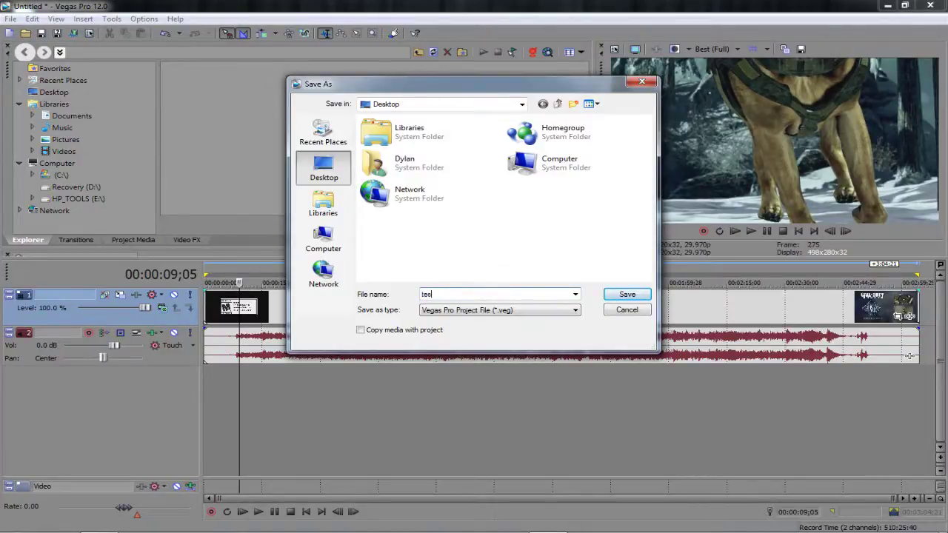
key("Return")
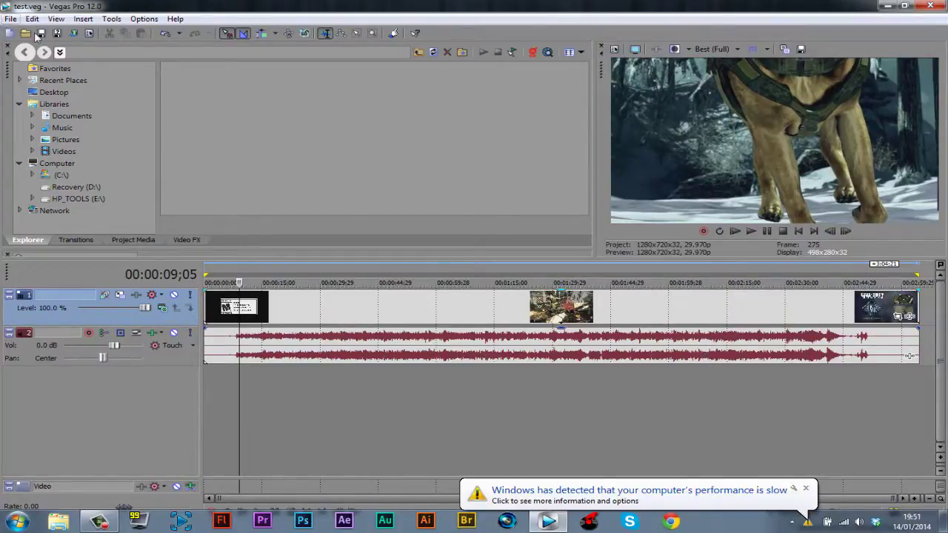
- Dismiss the notification, quit Vegas Pro, then select the grouped trailer clips in the reopened test.veg
left_click(806, 488)
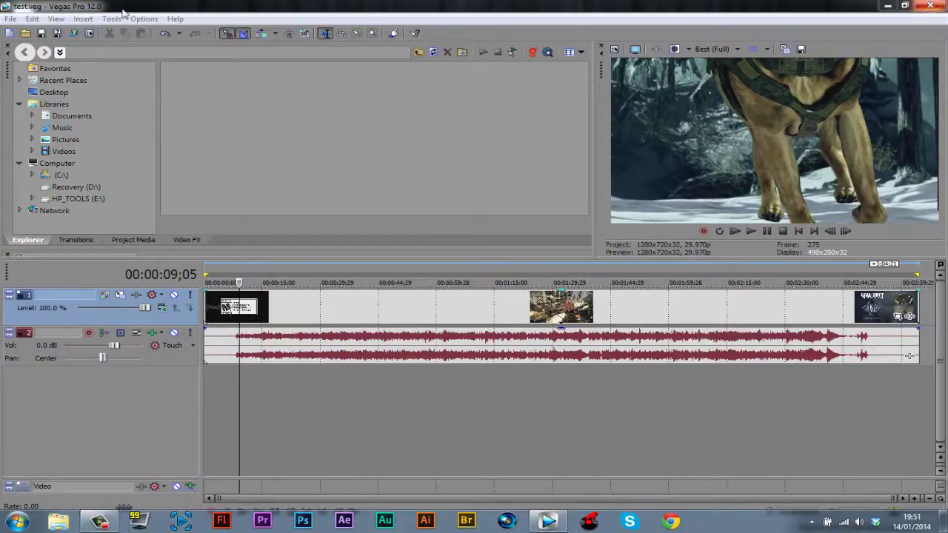
left_click(933, 5)
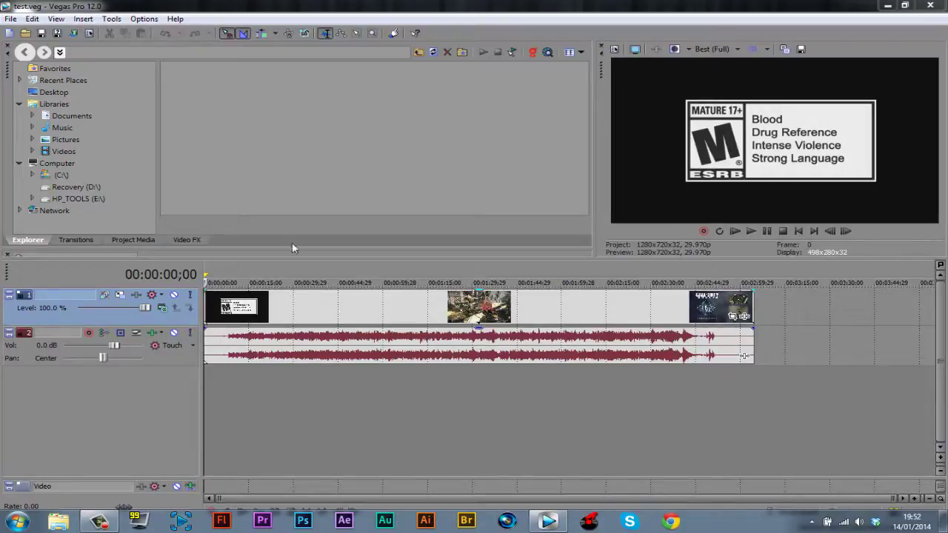
left_click(241, 311)
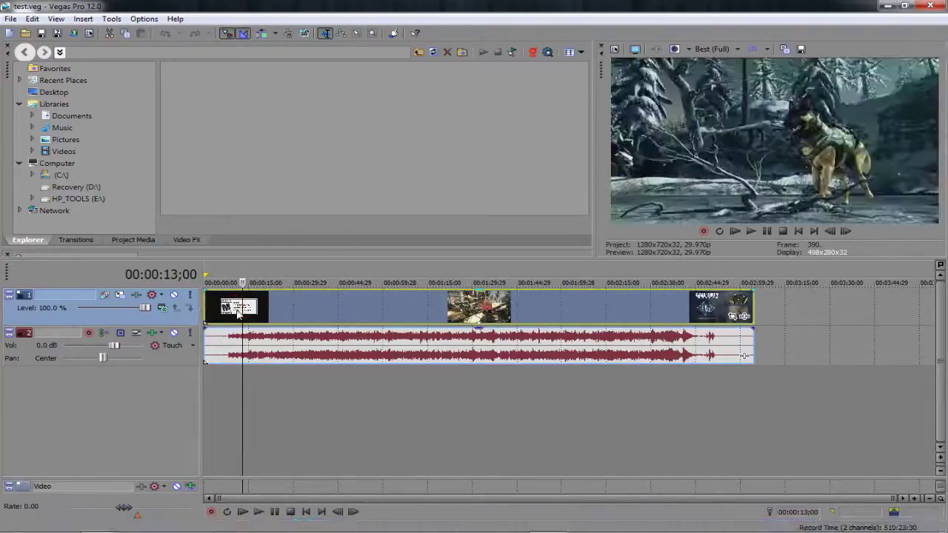
- Check the video event's properties without changes and keep preview quality at Best (Full)
right_click(238, 314)
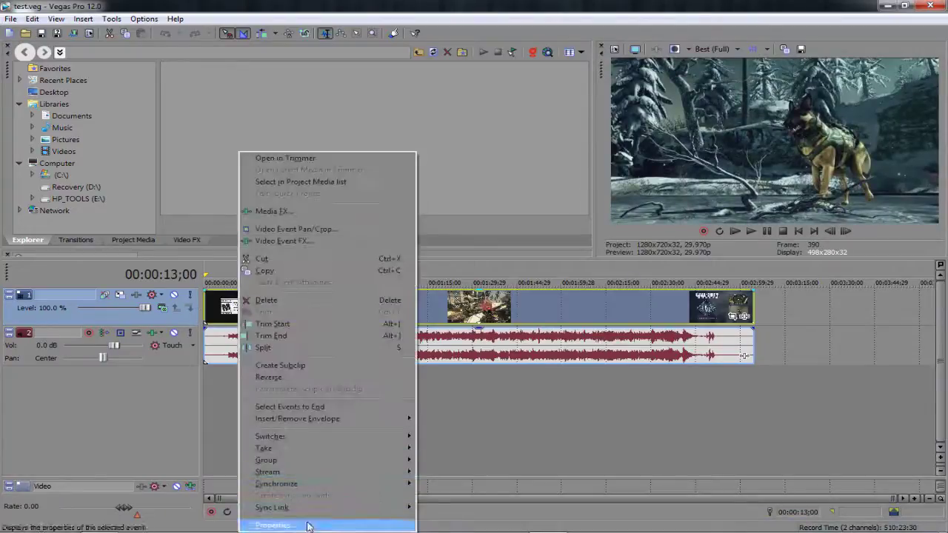
left_click(309, 525)
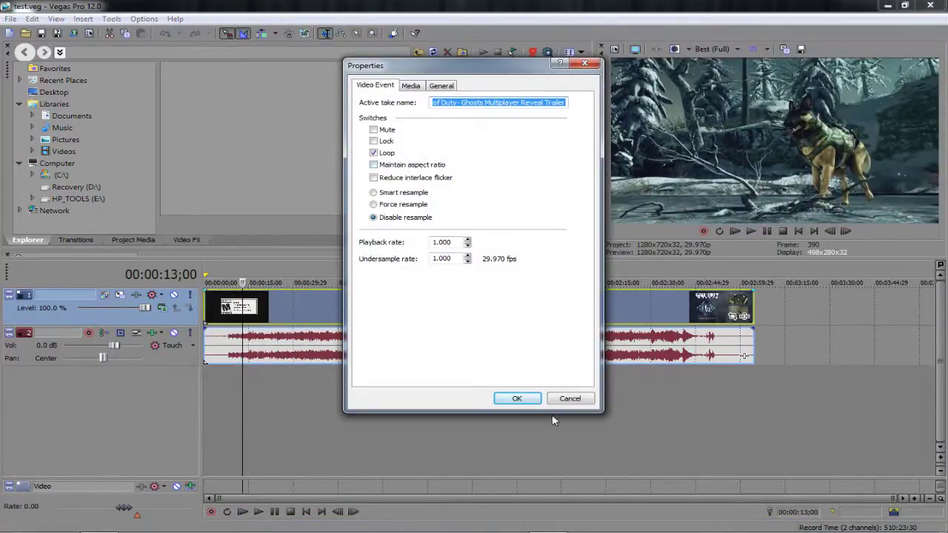
left_click(517, 398)
left_click(708, 50)
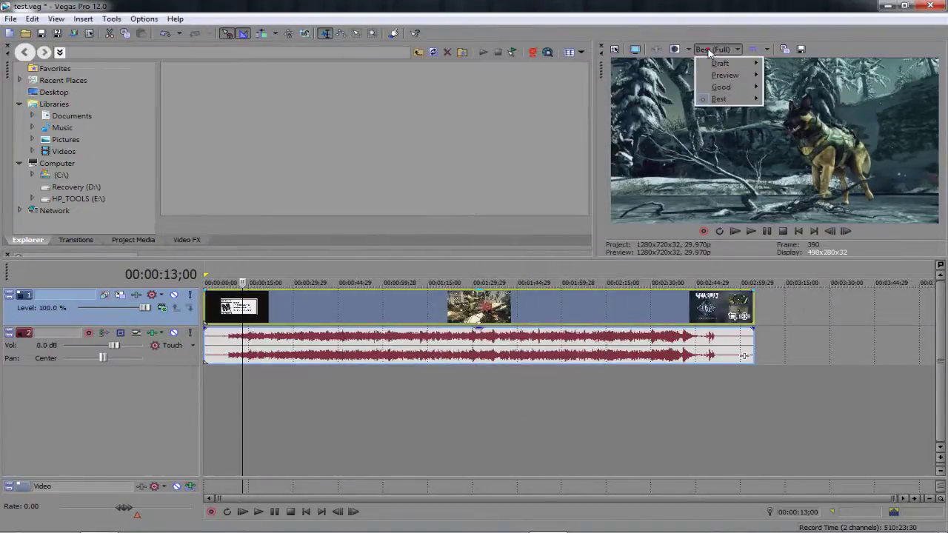
left_click(711, 50)
left_click(711, 50)
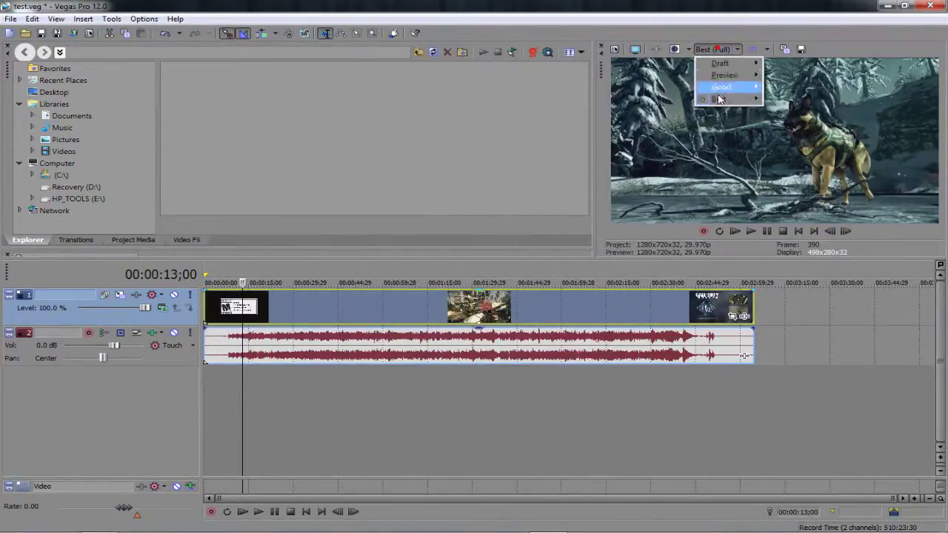
mouse_move(719, 99)
left_click(783, 110)
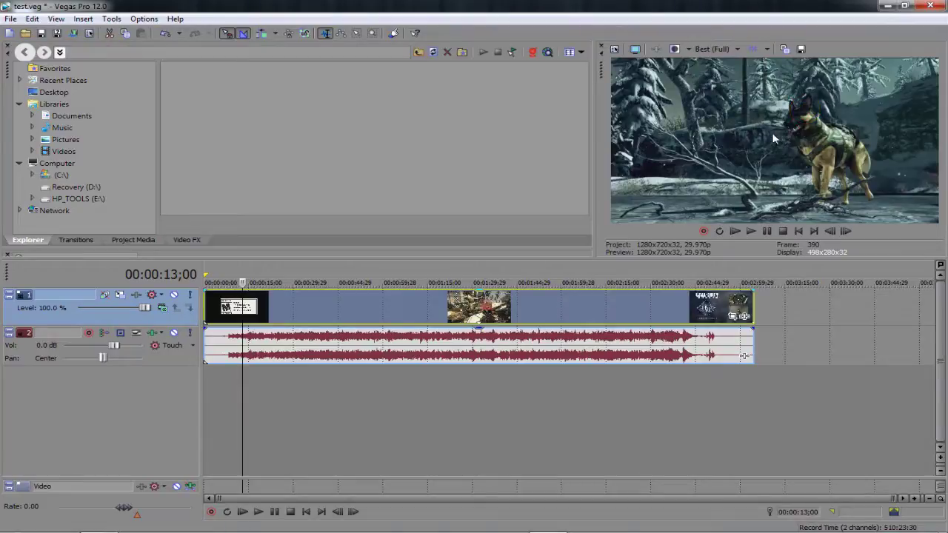
- Select the whole project as loop region and extend its end to the clips' end at 00:03:04;21
double_click(407, 272)
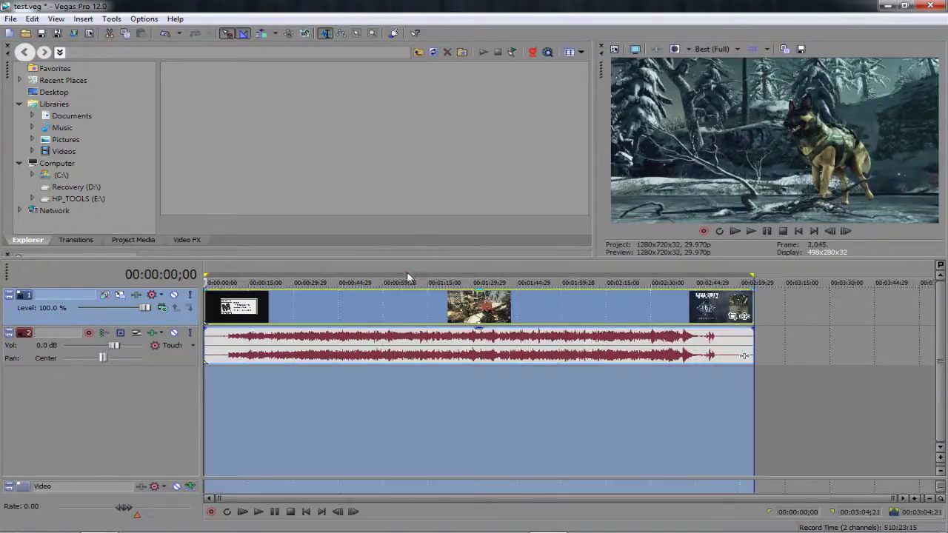
left_click_drag(749, 271, 680, 272)
left_click_drag(811, 307, 744, 300)
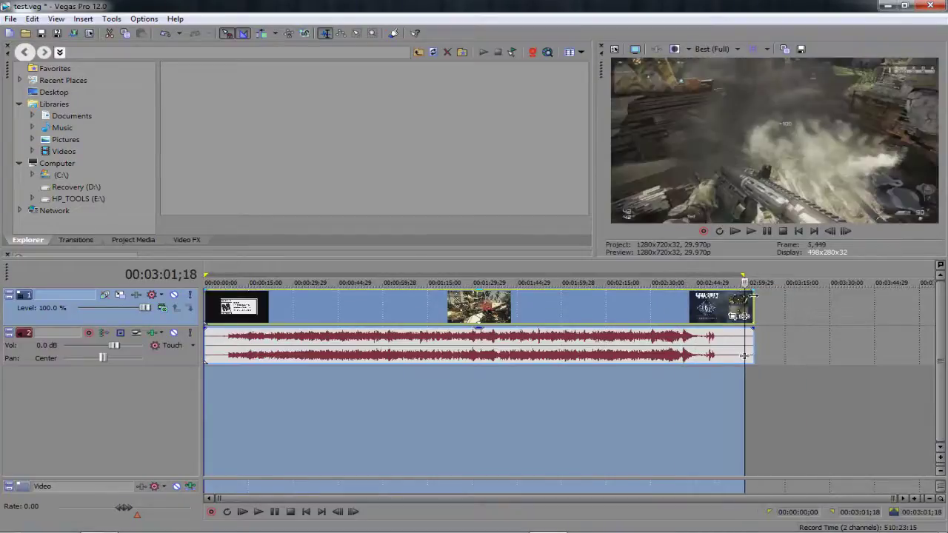
left_click_drag(745, 355, 744, 337)
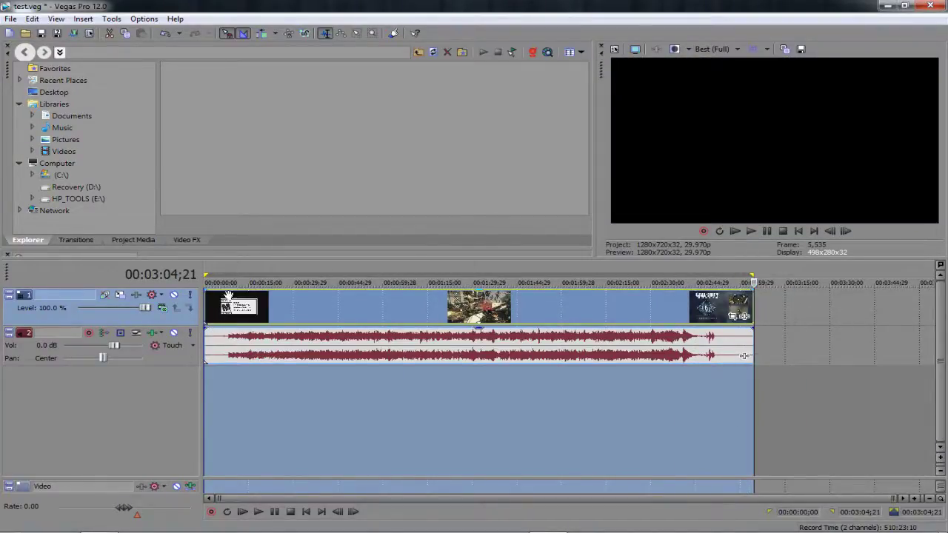
left_click(10, 19)
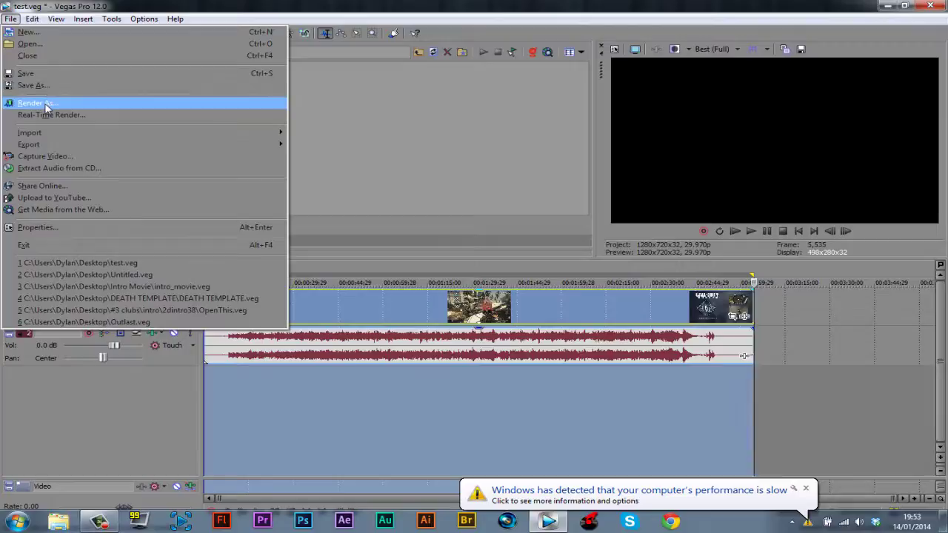
- Open Render As, dismiss the performance notification, and keep the Desktop folder with test.wmv
left_click(46, 105)
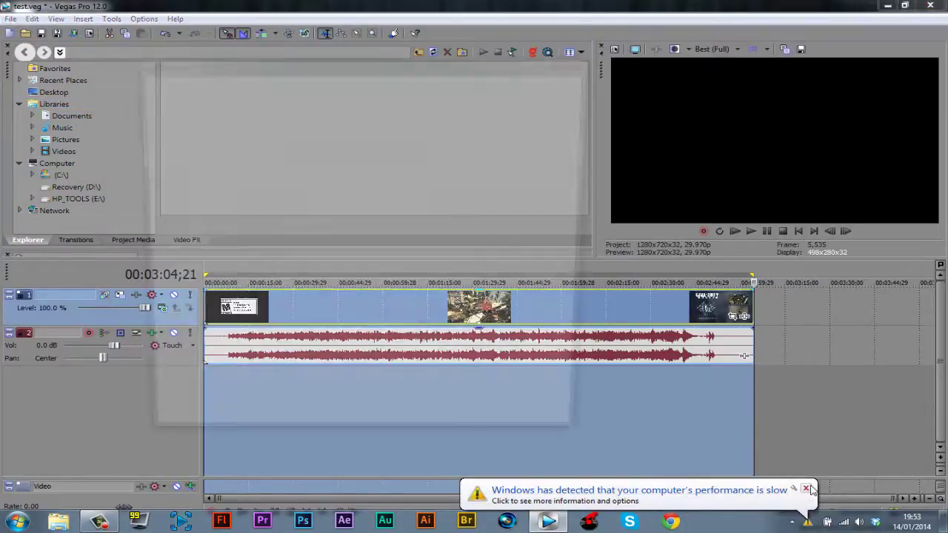
left_click(808, 490)
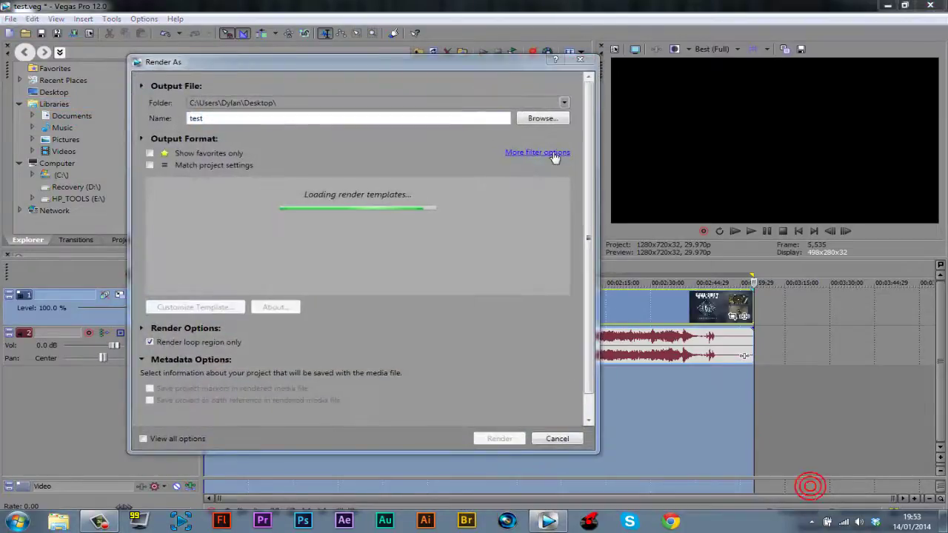
left_click(565, 102)
left_click(565, 104)
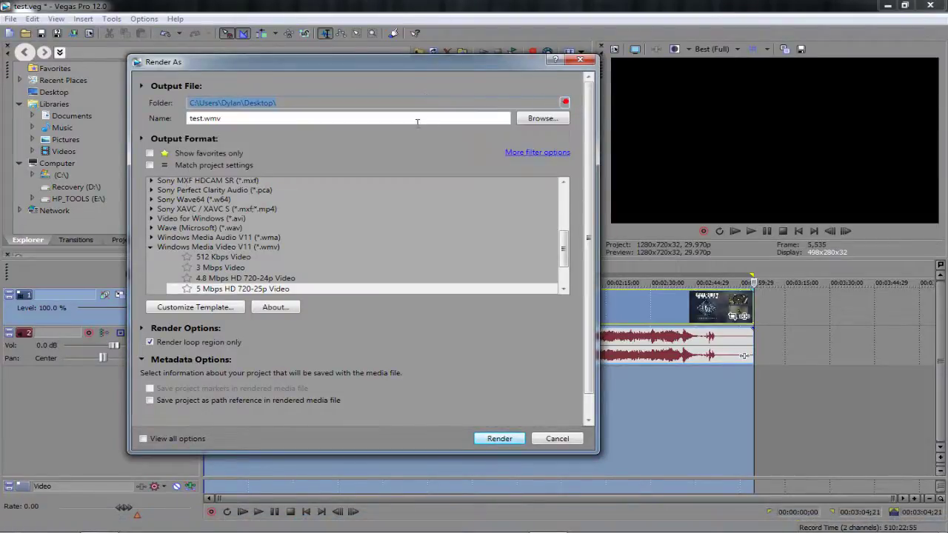
left_click(417, 122)
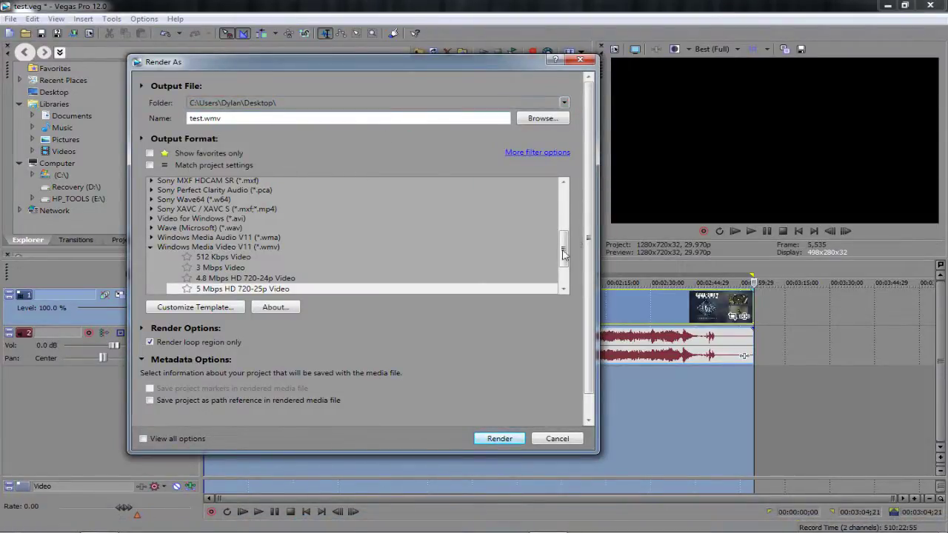
- Settle on the Windows Media Video V11 6 Mbps HD 720-30p template after comparing 5 Mbps and 8 Mbps options
left_click(151, 247)
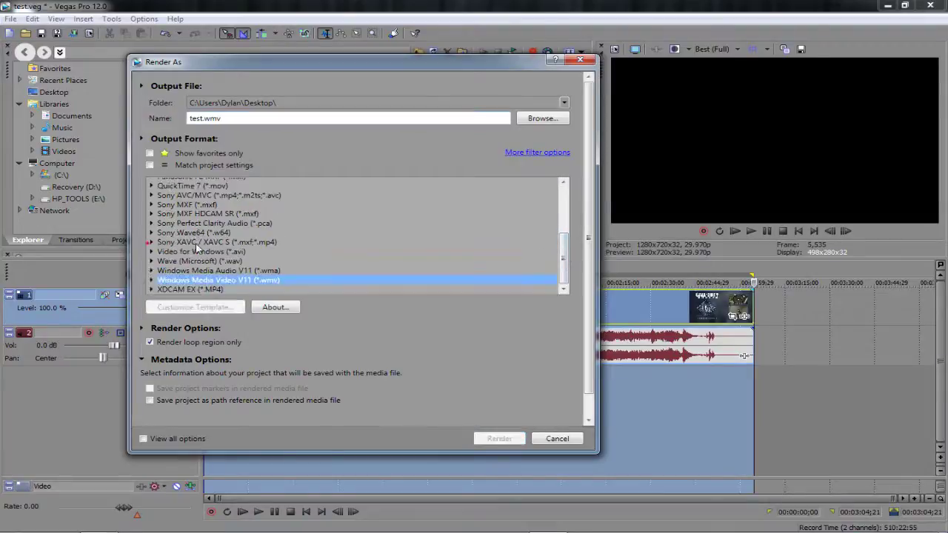
scroll(148, 239, "up", 4)
scroll(412, 247, "down", 3)
scroll(222, 281, "down", 1)
left_click(152, 280)
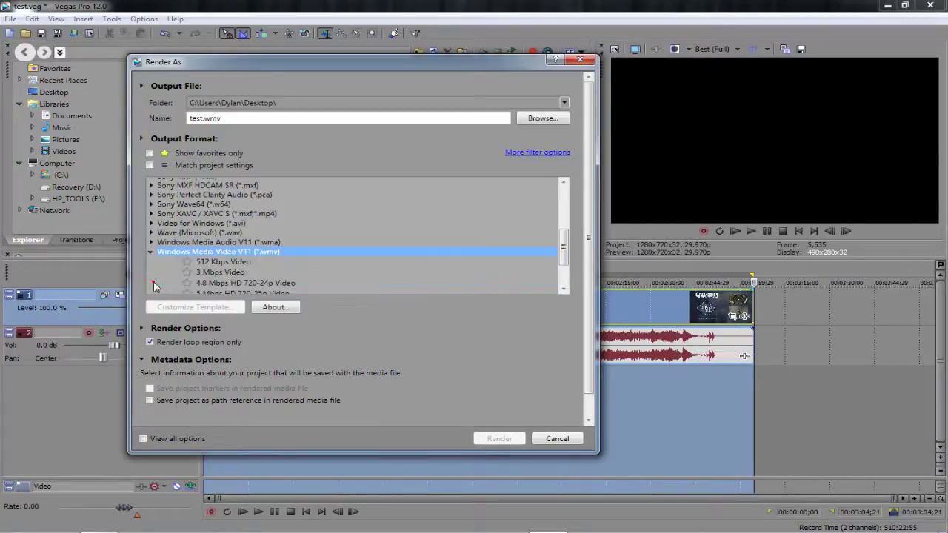
left_click(244, 248)
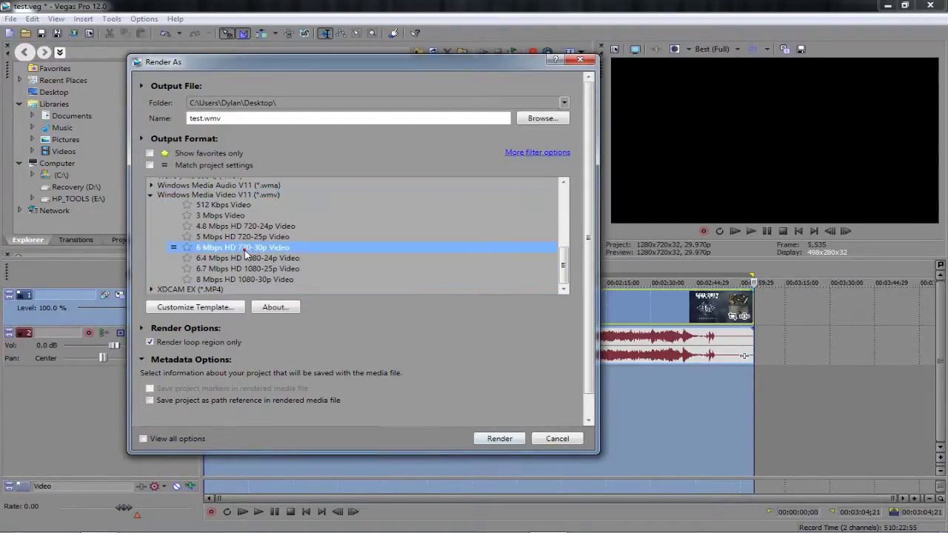
left_click(263, 280)
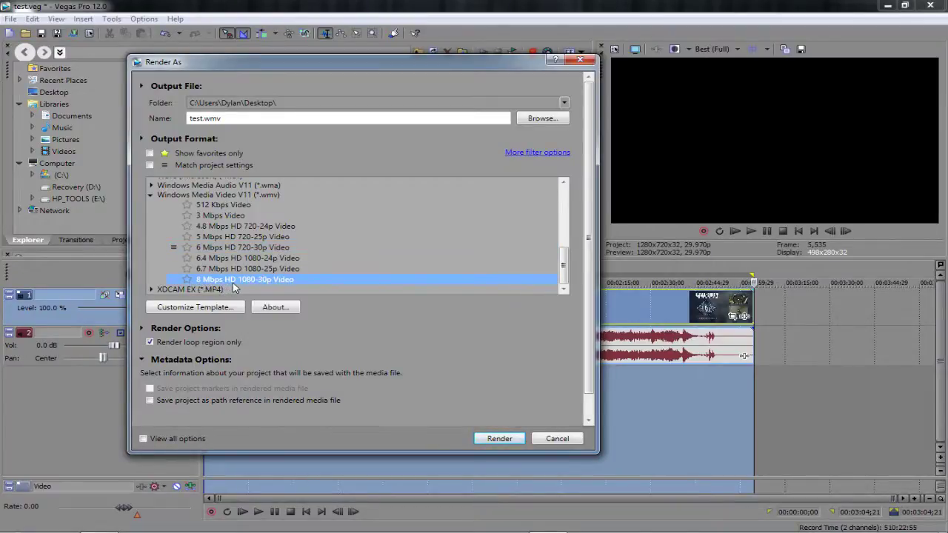
left_click(207, 248)
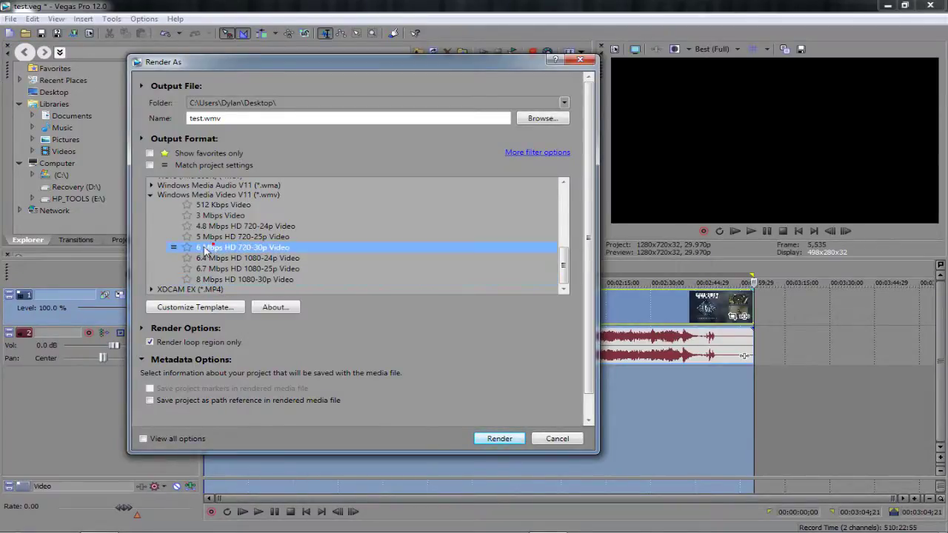
left_click(259, 237)
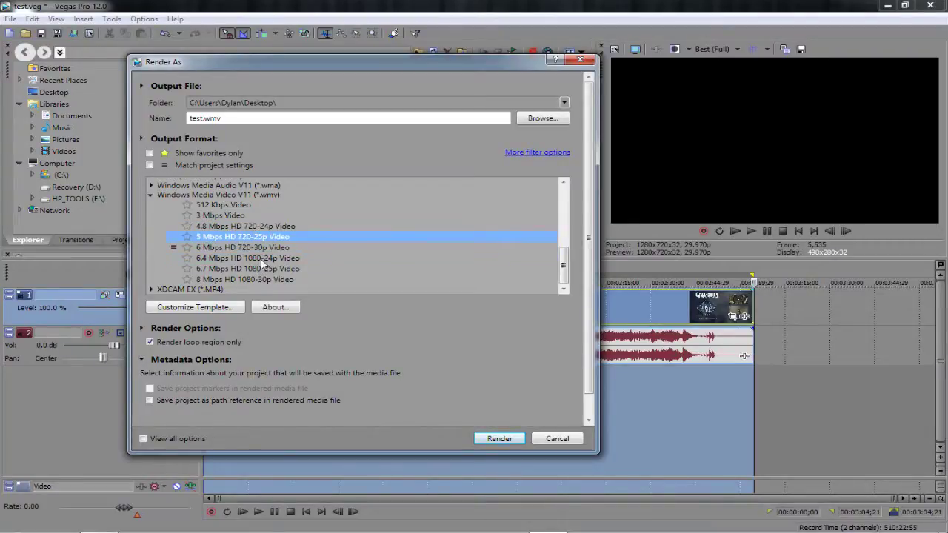
left_click(252, 279)
left_click(255, 247)
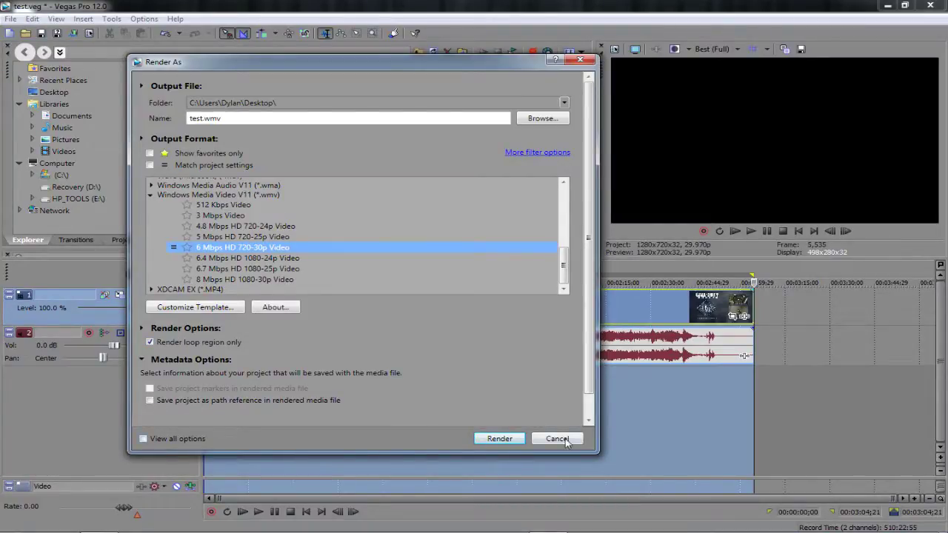
- Start rendering test.wmv from the Render As dialog
left_click(499, 438)
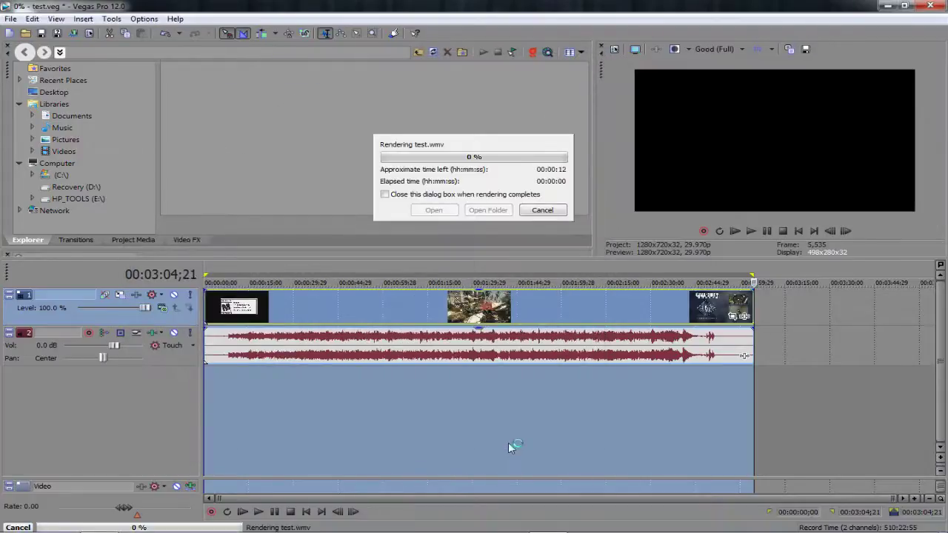